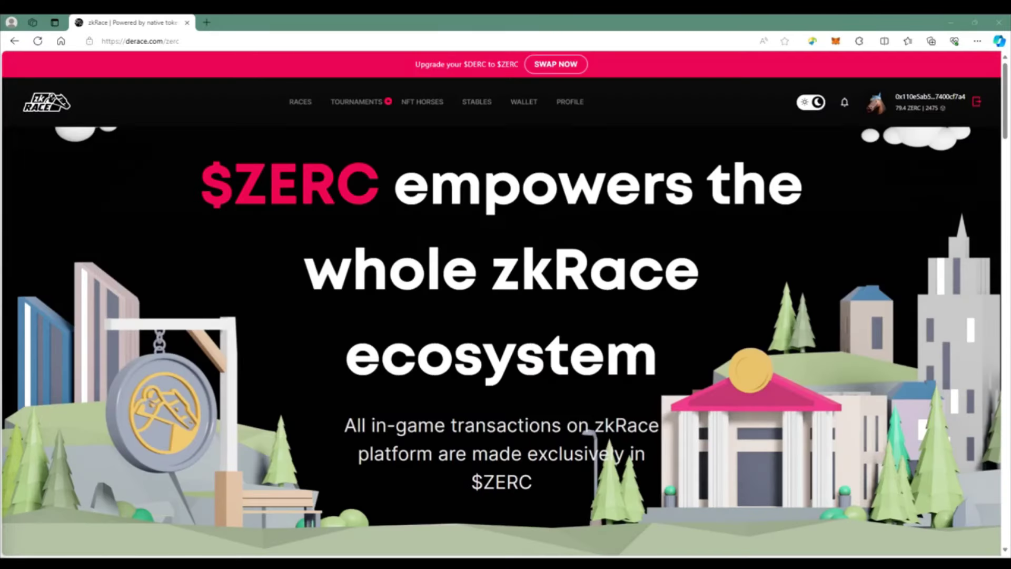
Scroll down to the $ZERC single-sided staking box showing 22500 ZERC staked.
scroll(509, 147, down, 20)
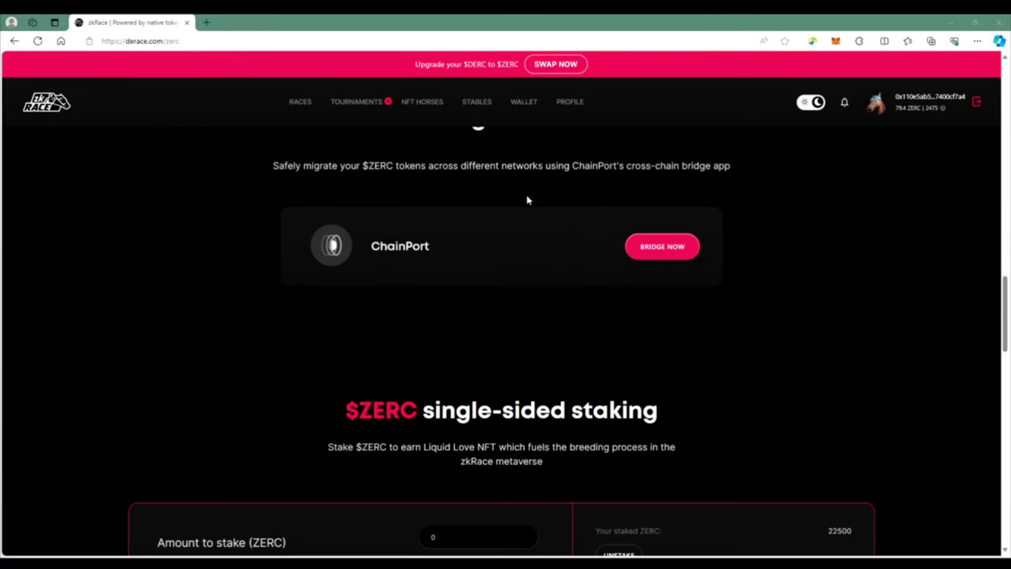
Unstake the 22500 staked ZERC and approve the transaction in MetaMask.
scroll(528, 204, up, 4)
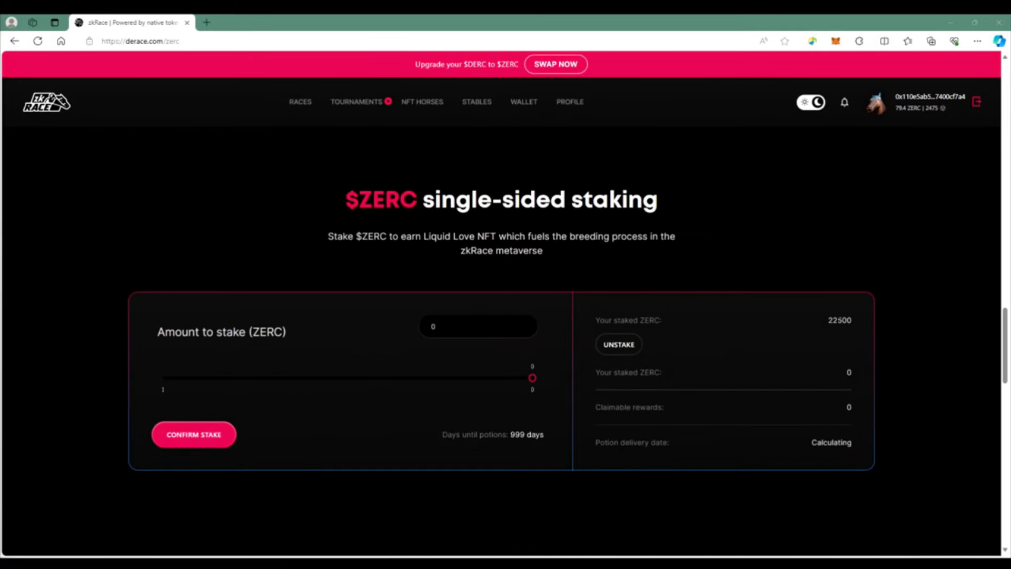
click(617, 346)
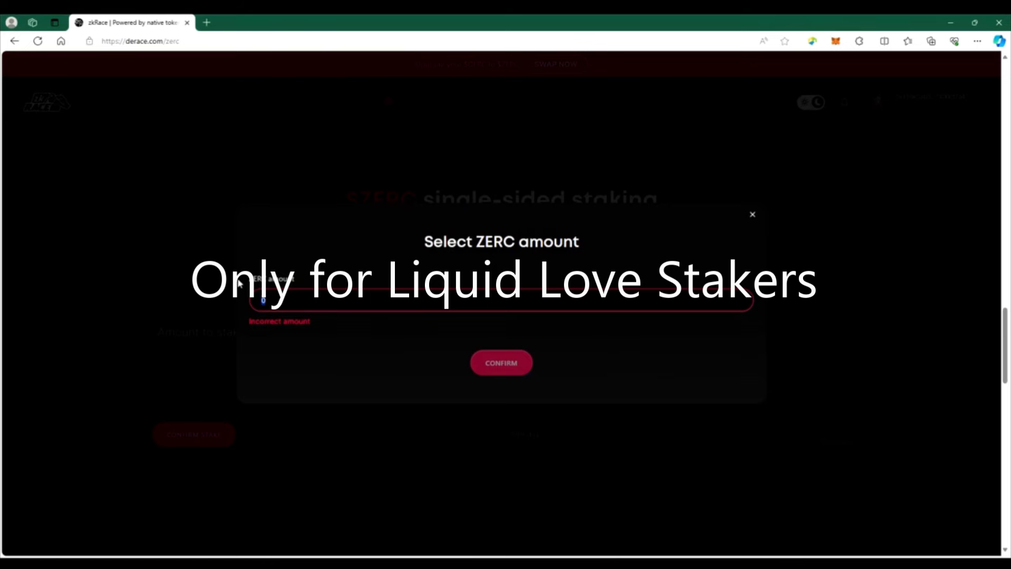
text(22500)
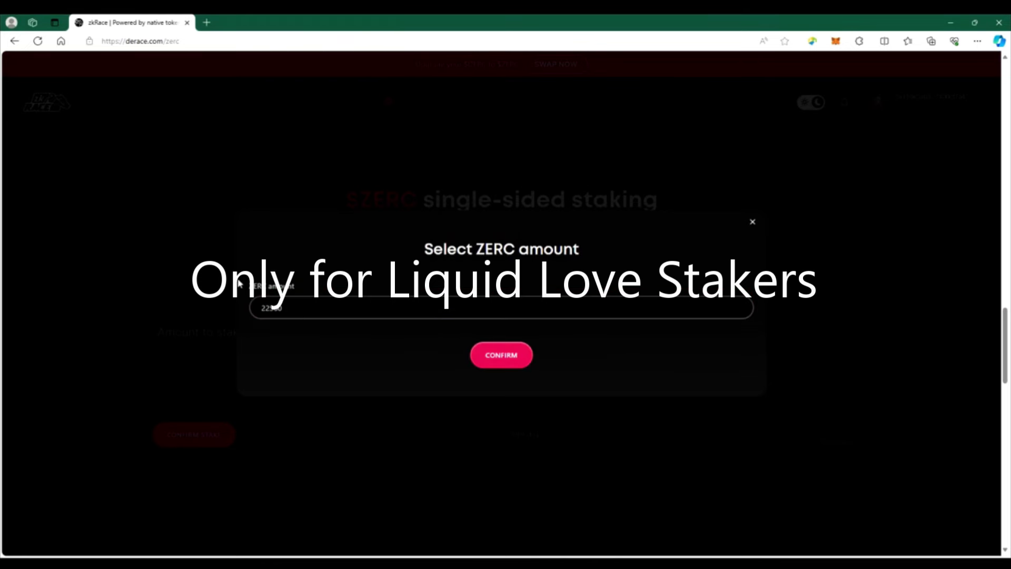
click(518, 363)
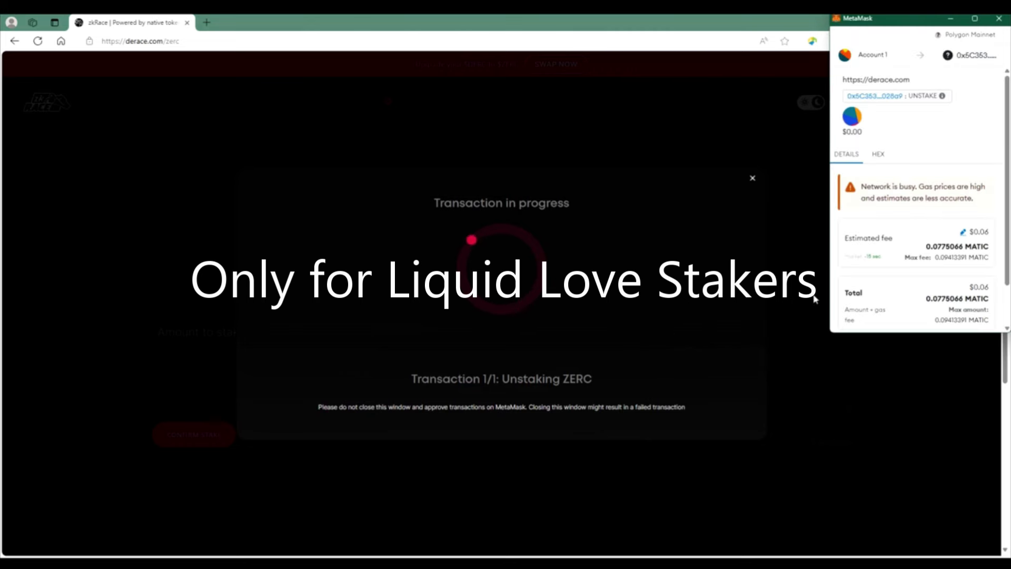
scroll(915, 248, down, 3)
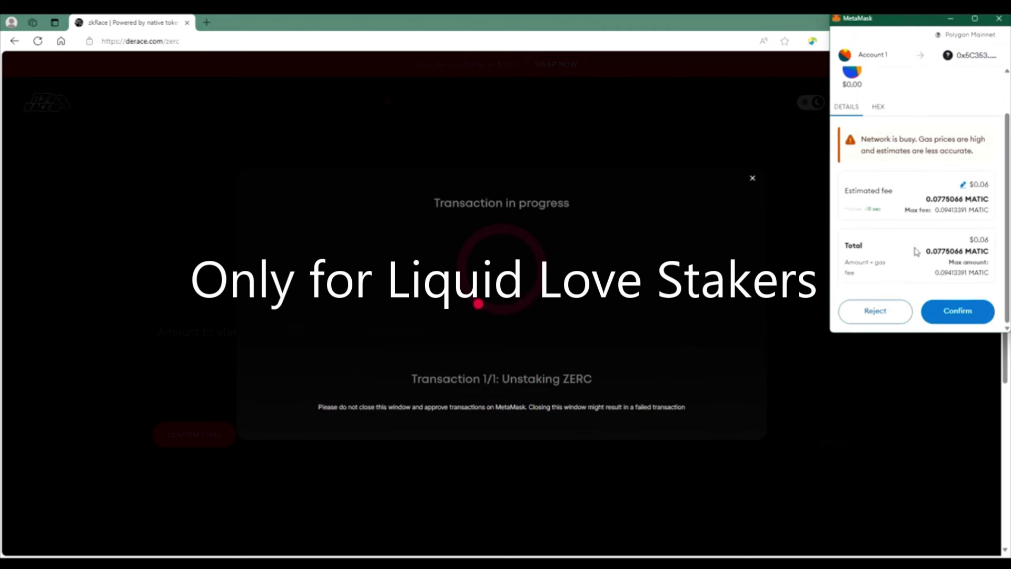
click(963, 313)
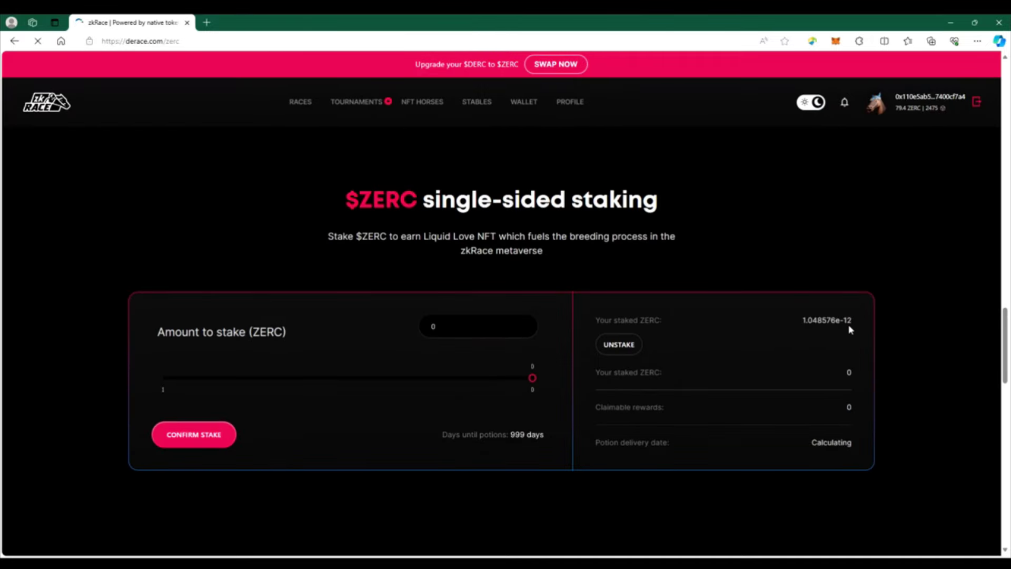
scroll(765, 291, down, 15)
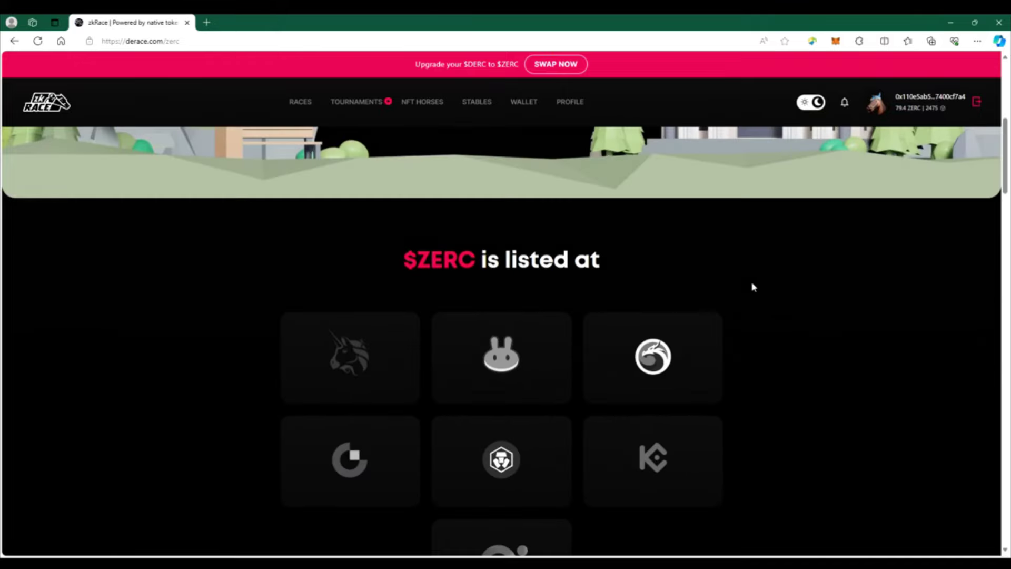
Start a DERC-to-ZERC swap on the Polygon network and bring the swap form into view.
scroll(756, 290, up, 5)
click(557, 64)
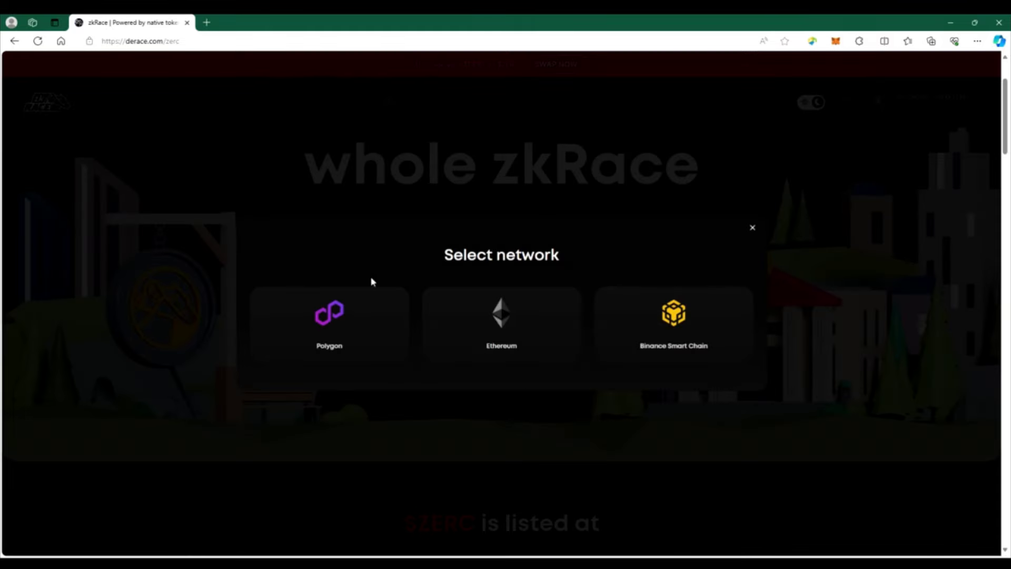
click(325, 324)
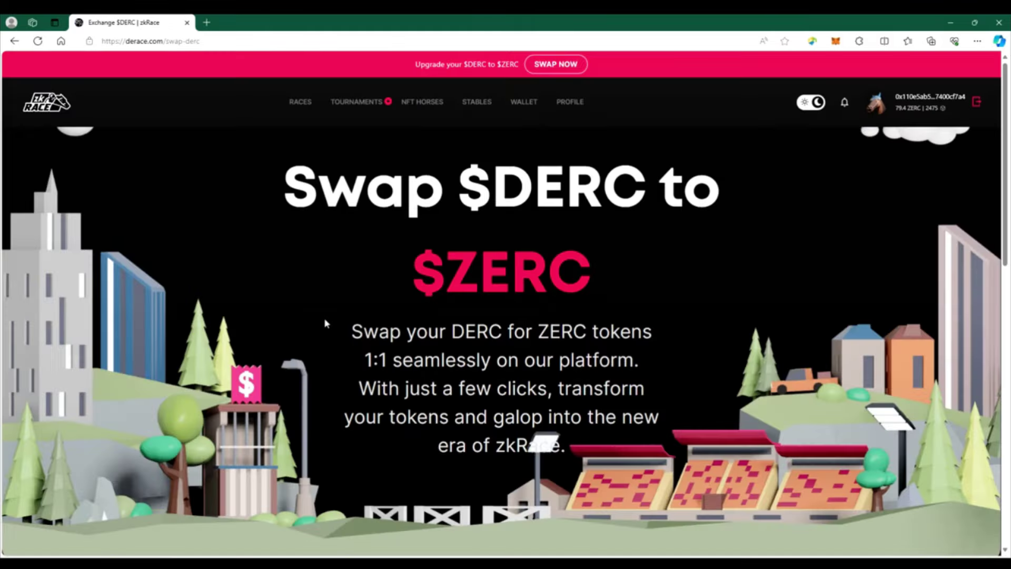
scroll(354, 305, down, 6)
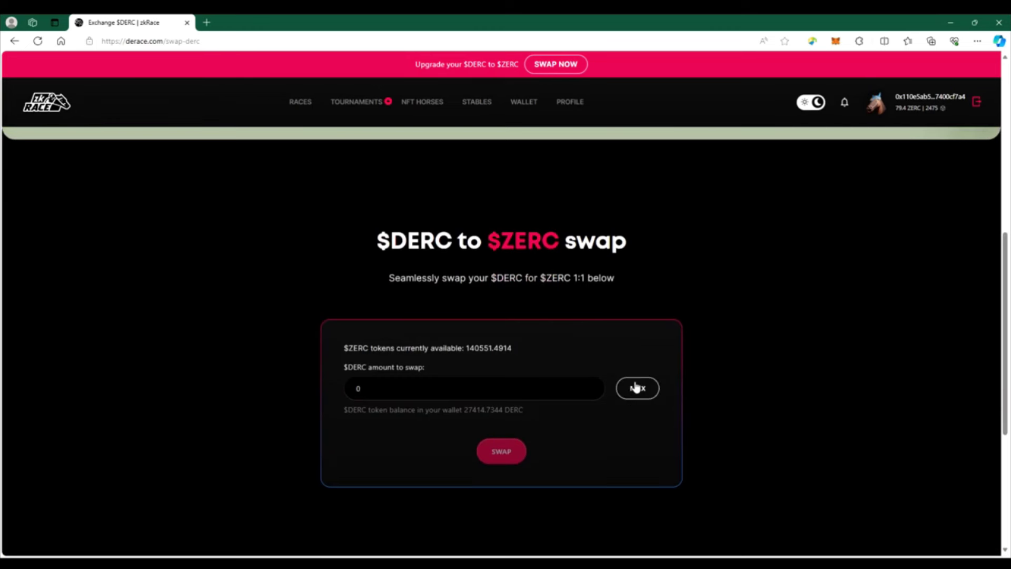
Fill the DERC amount with the full 27414.7344 balance using MAX and submit the swap.
click(359, 388)
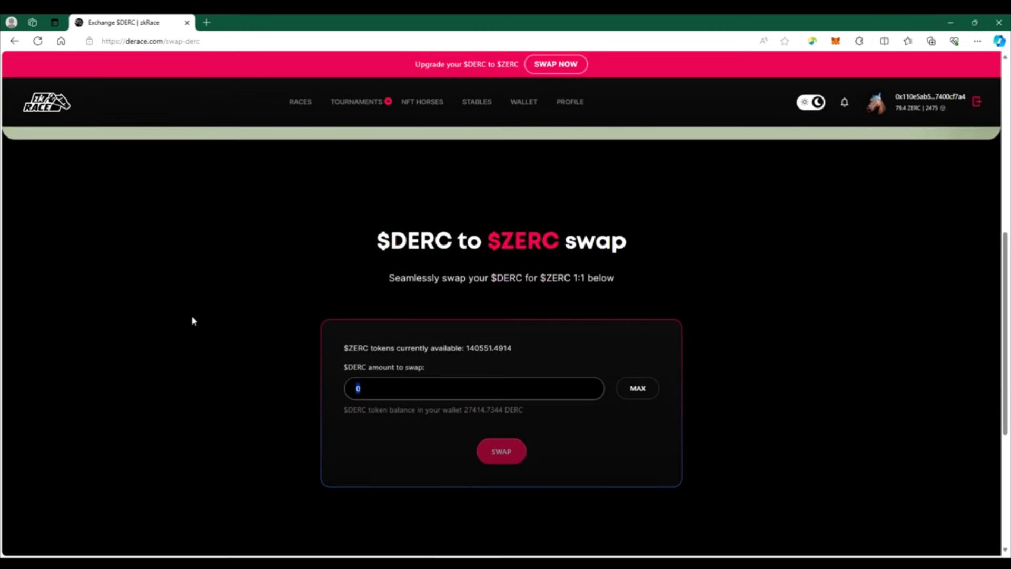
text(22500)
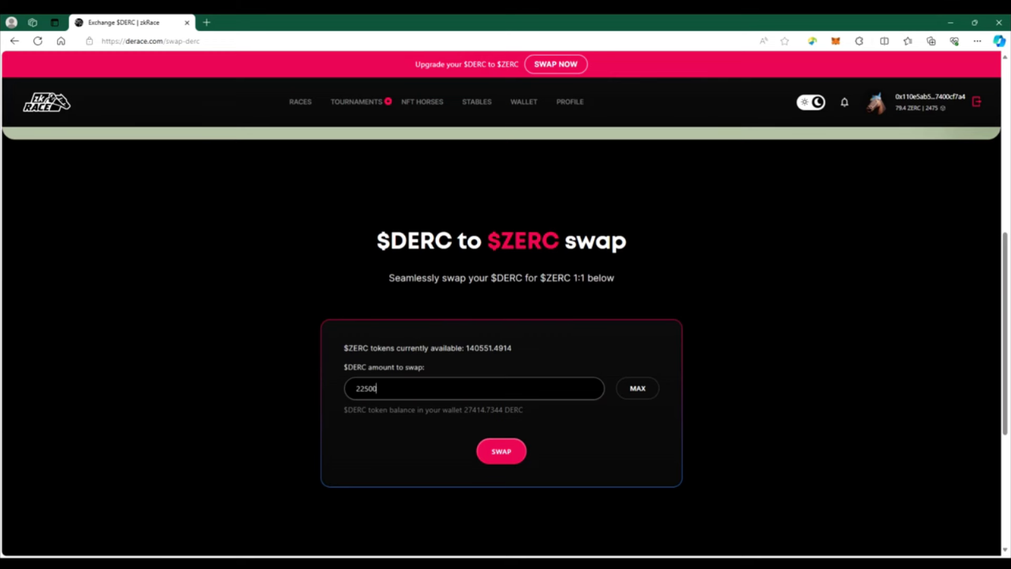
click(637, 390)
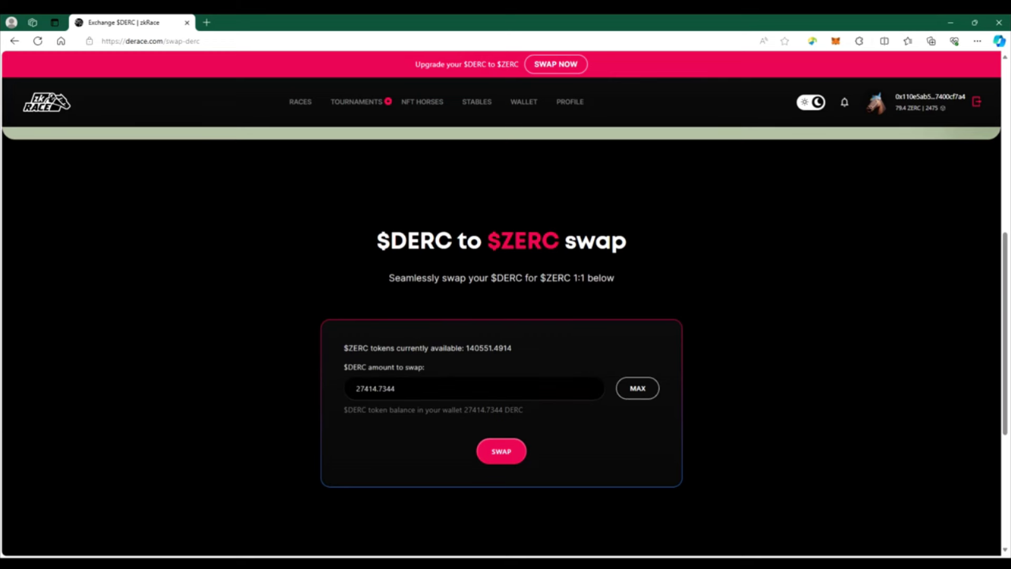
click(507, 451)
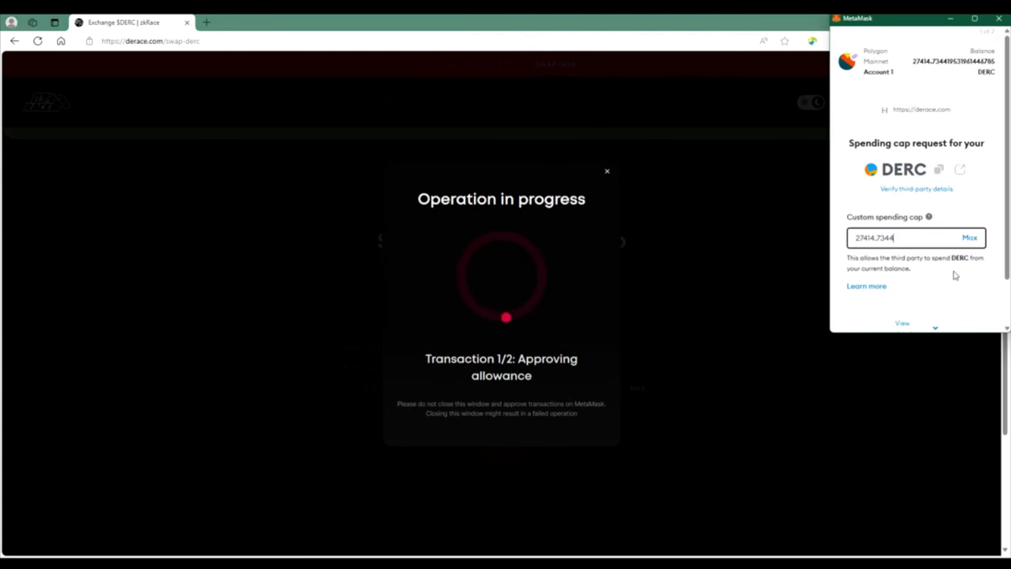
Approve the DERC spending cap and confirm the swap purchase in MetaMask, leaving 0.0000 DERC.
scroll(959, 294, down, 1)
click(962, 312)
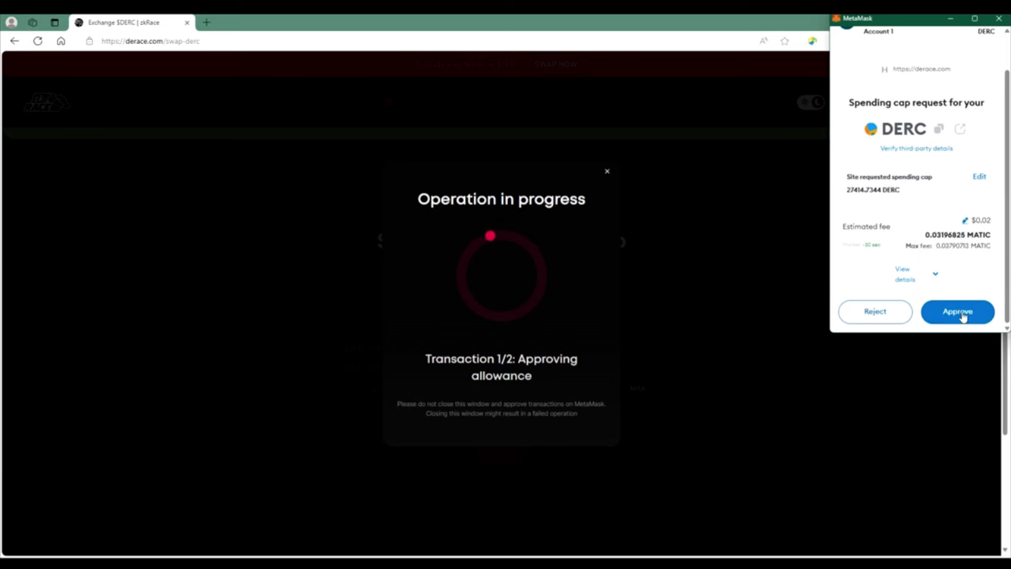
click(961, 313)
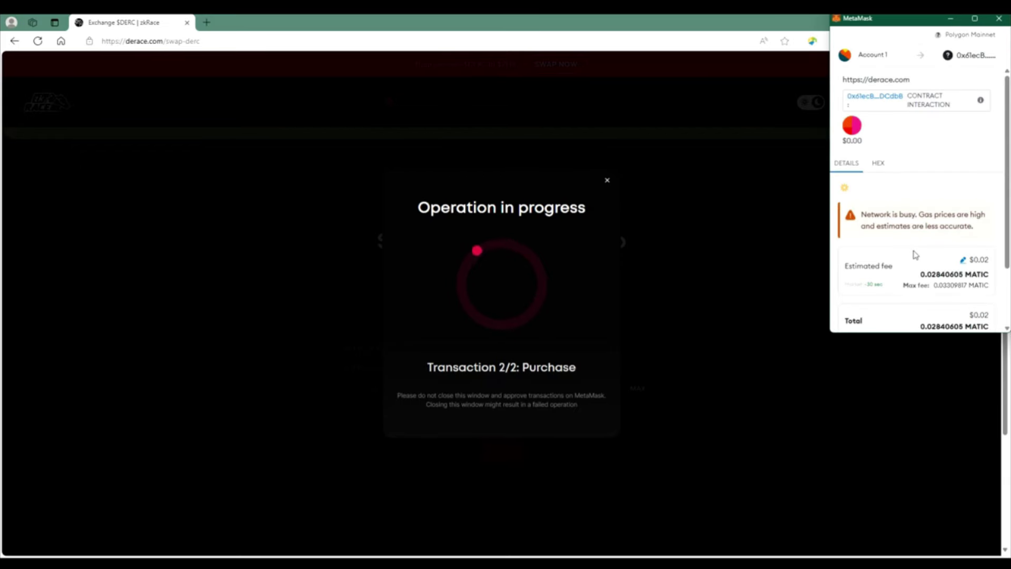
scroll(911, 242, down, 2)
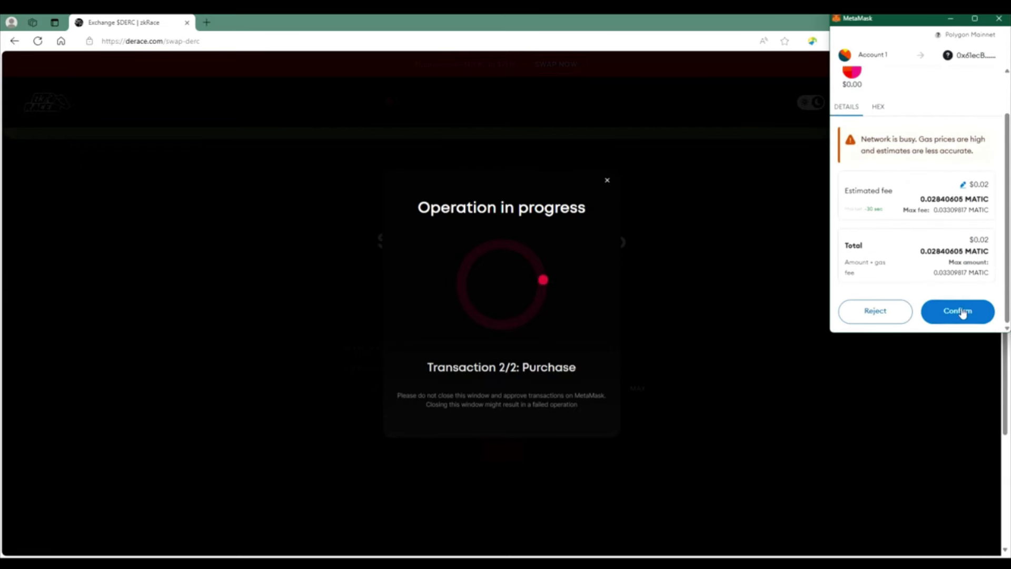
click(958, 312)
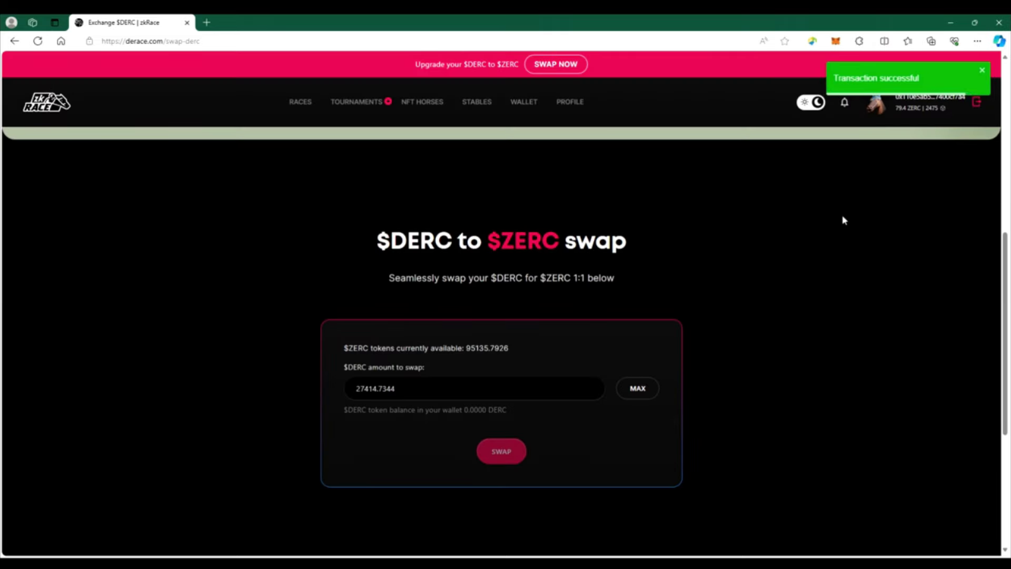
Check the token balances listed in the MetaMask wallet.
click(836, 42)
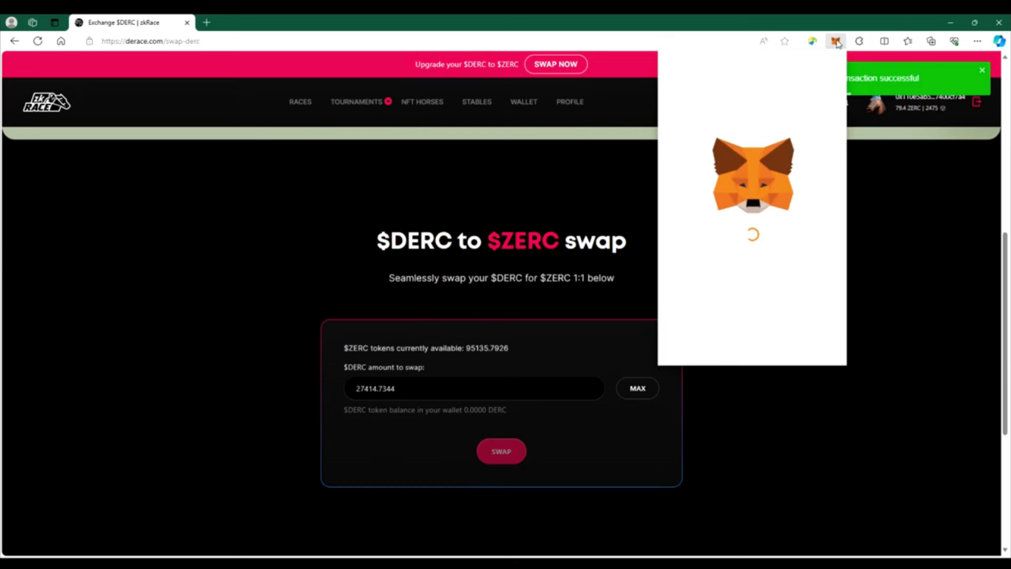
click(696, 206)
scroll(750, 257, down, 2)
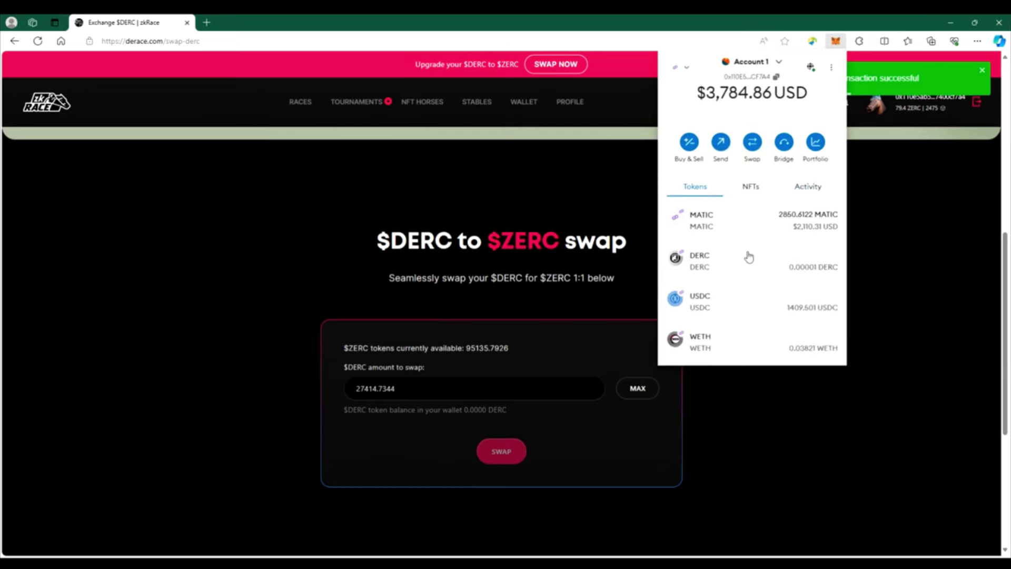
scroll(761, 248, up, 2)
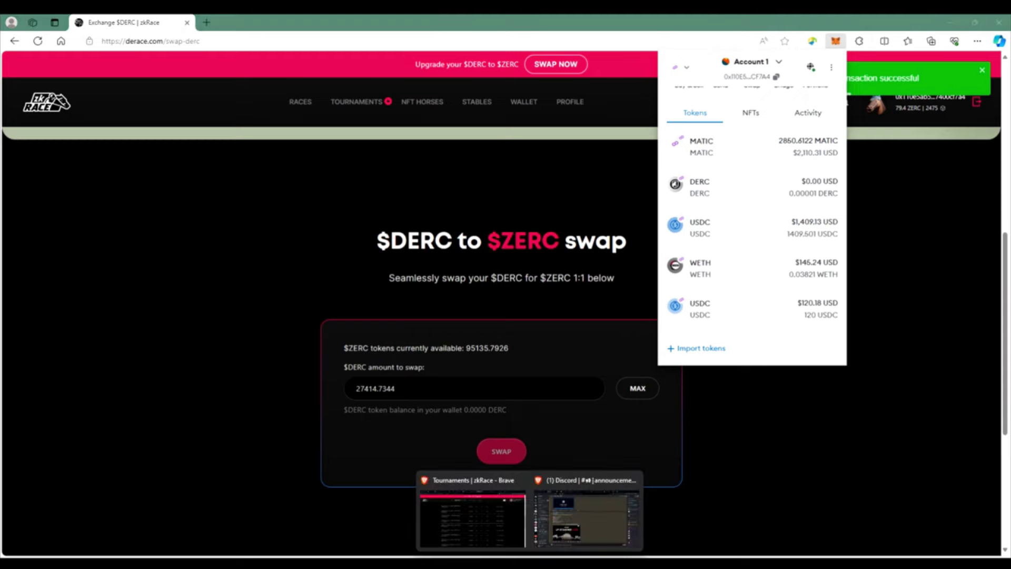
In the Discord announcements, select the ZERC Polygon contract address and bring up its copy menu.
click(577, 524)
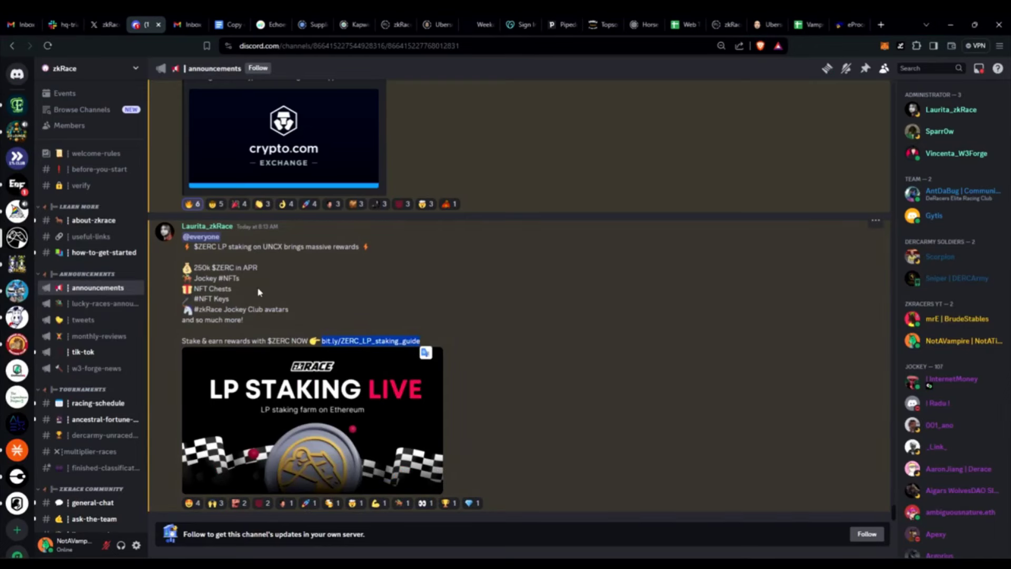
scroll(260, 294, up, 10)
scroll(256, 360, up, 5)
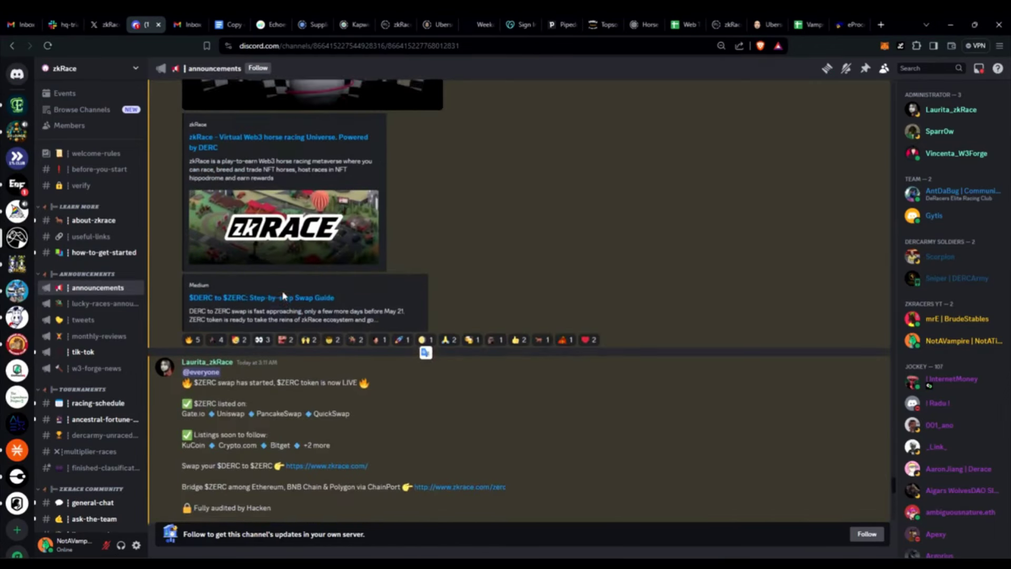
double_click(266, 349)
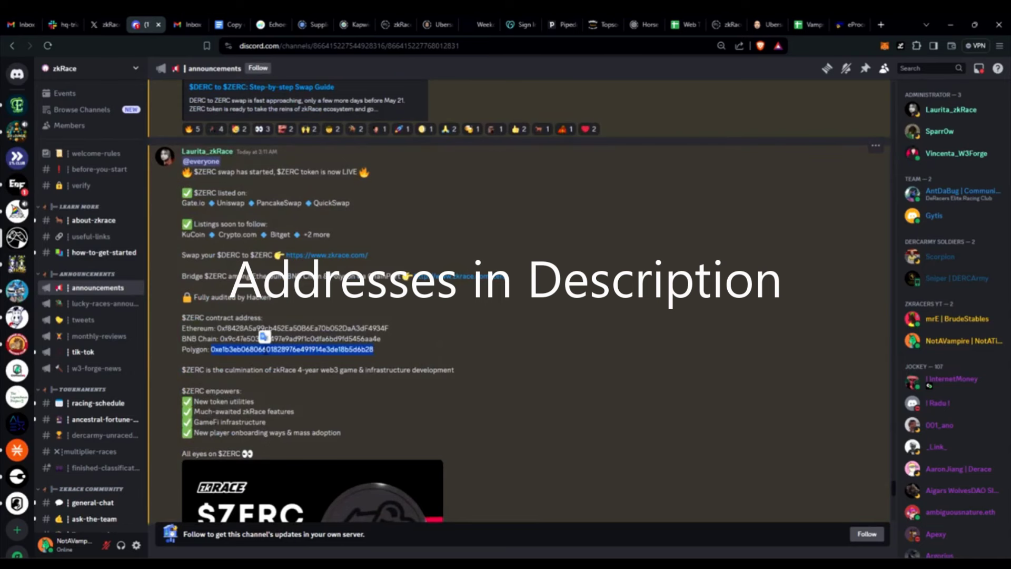
right_click(267, 350)
Copy the Polygon contract address and return to the derace.com swap page.
click(298, 359)
click(684, 508)
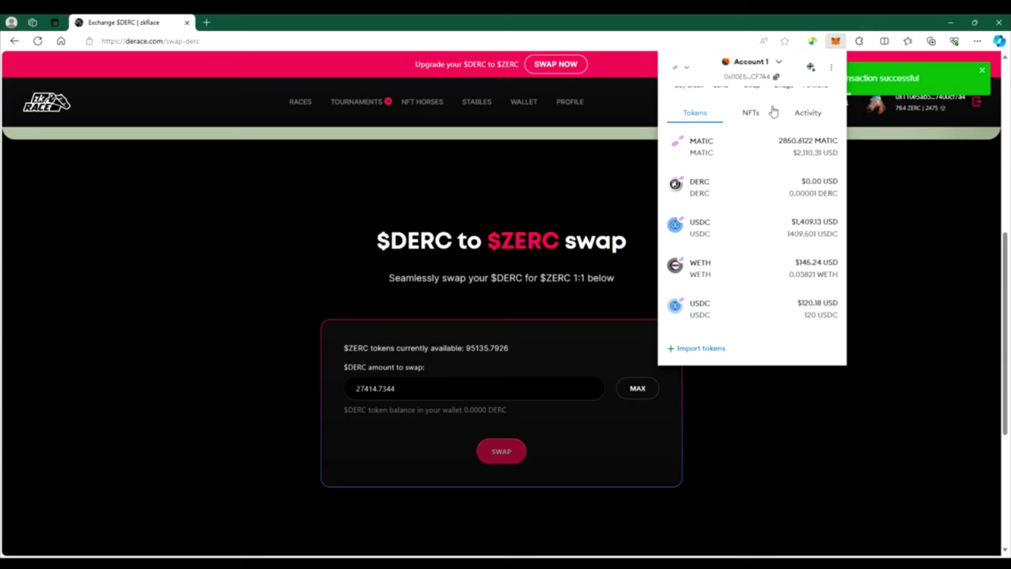
scroll(753, 211, up, 2)
scroll(749, 213, down, 5)
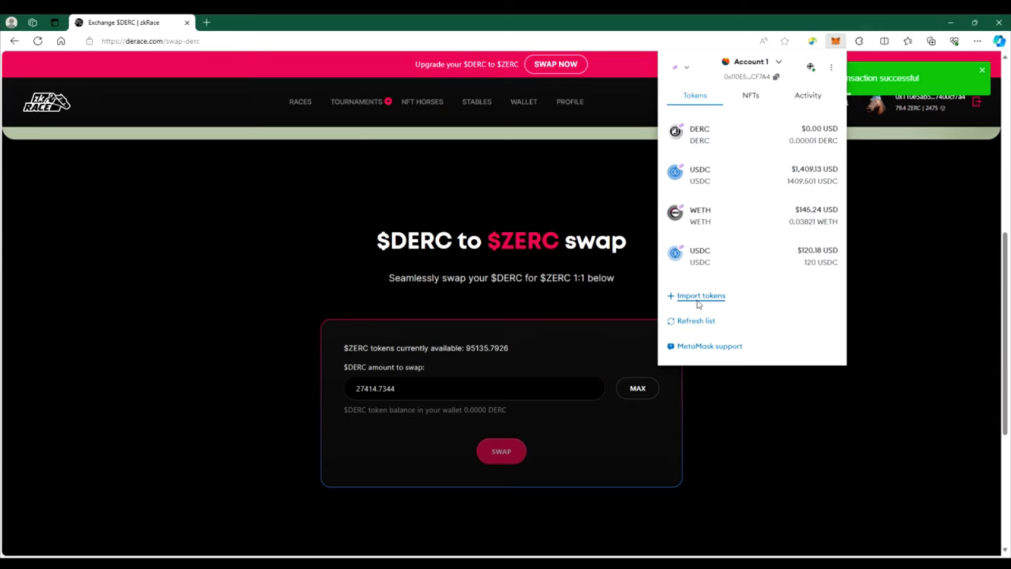
Paste the address into MetaMask's custom token import, import it, then reopen an empty import form.
click(699, 300)
click(727, 219)
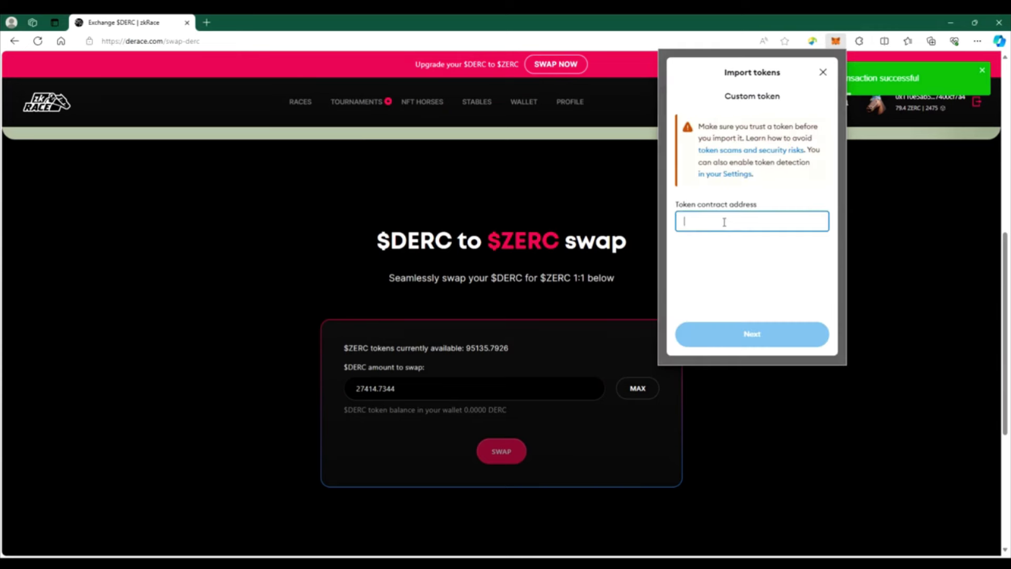
right_click(722, 220)
click(746, 322)
click(754, 340)
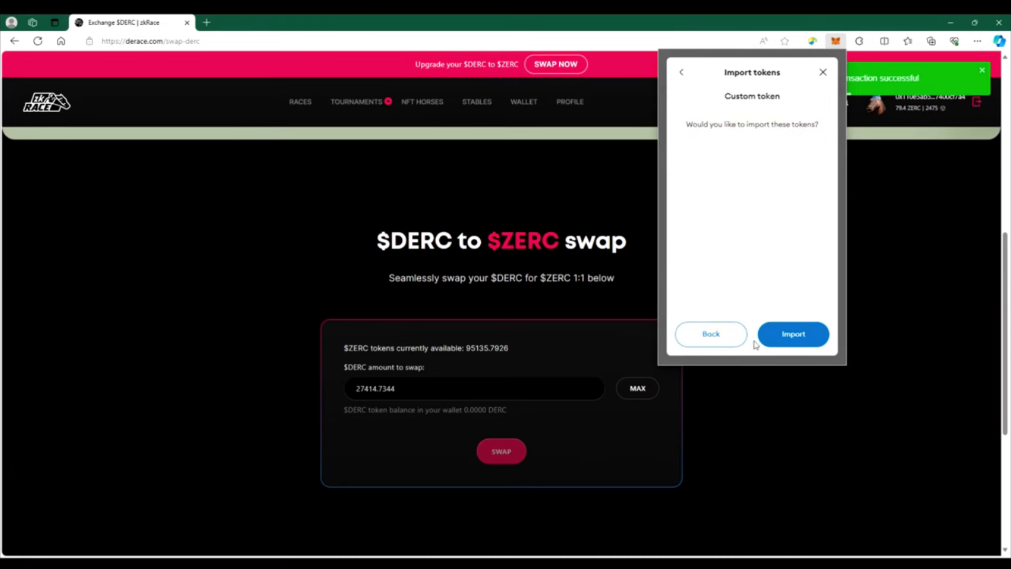
click(794, 337)
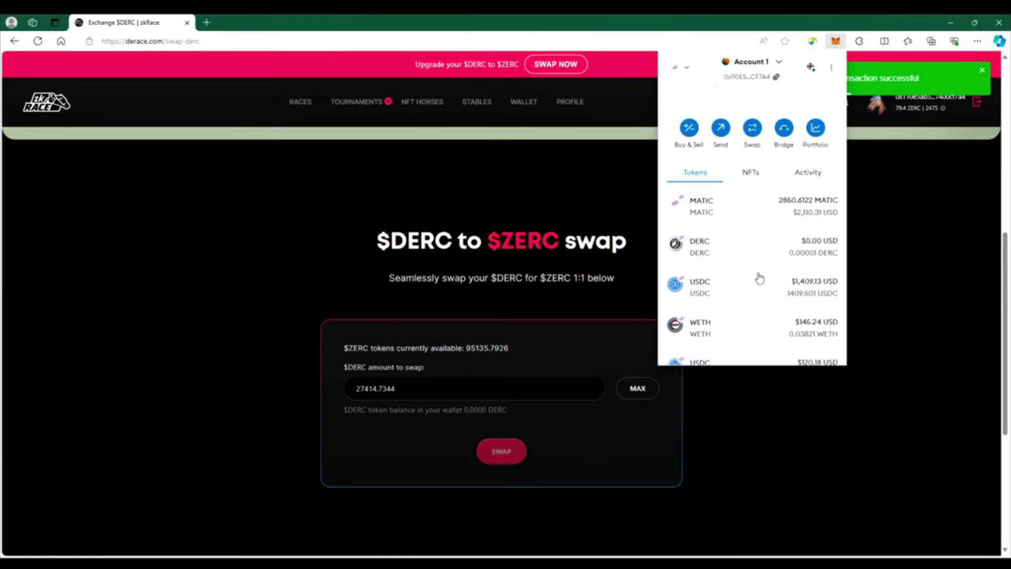
scroll(764, 281, down, 2)
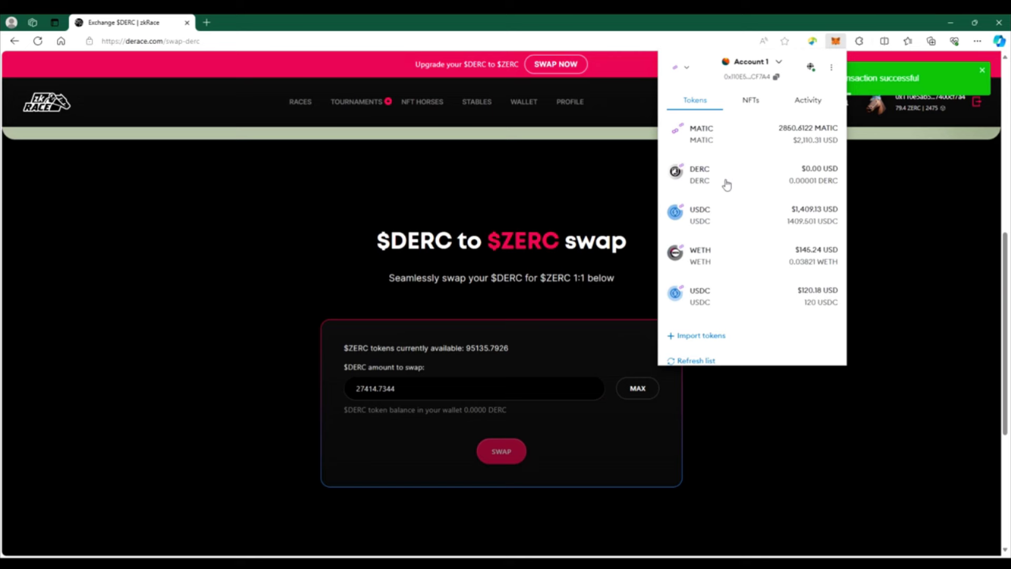
click(694, 336)
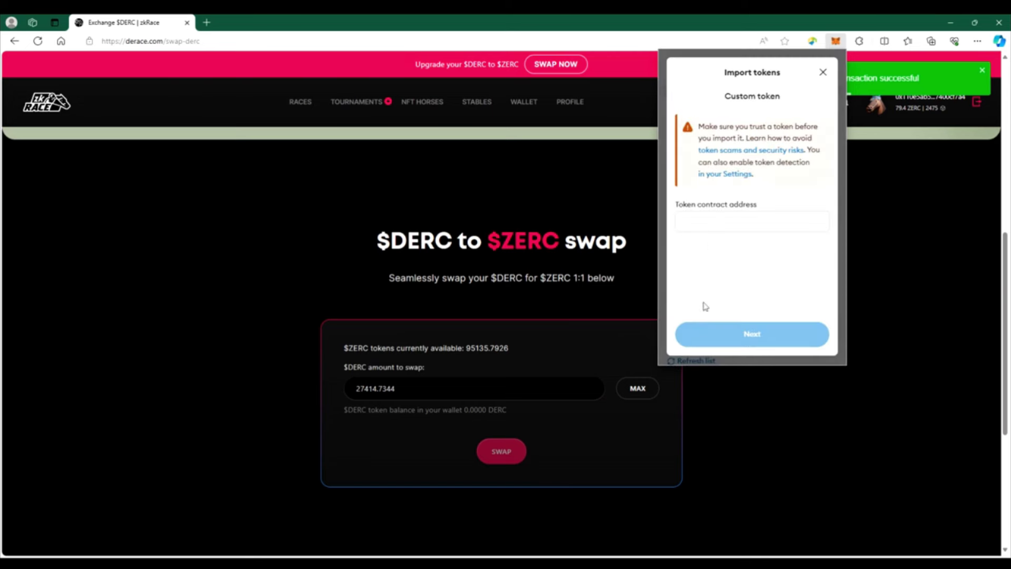
Paste the ZERC contract address, import ZERC with its 27414.7344 balance, and close MetaMask.
click(711, 220)
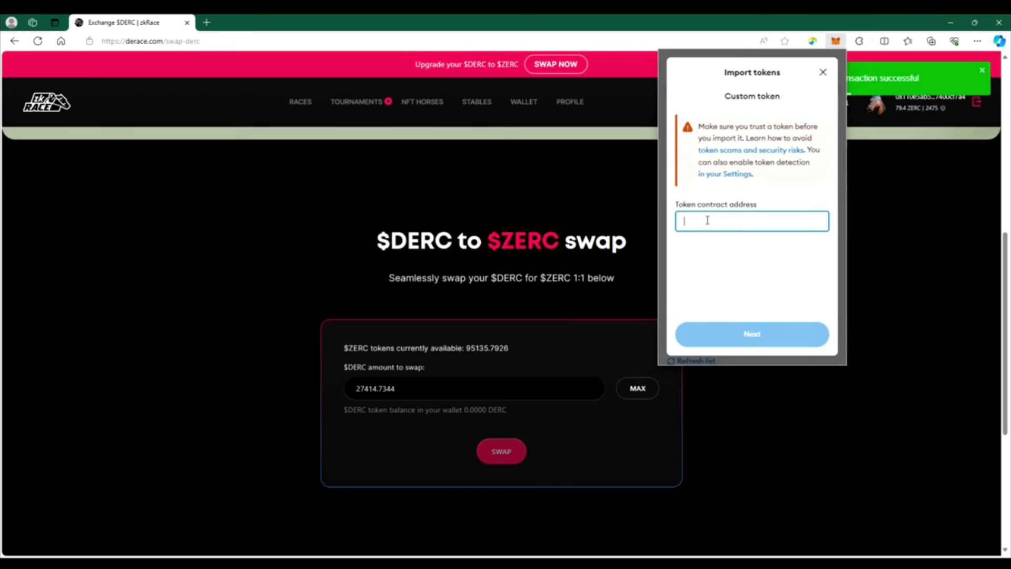
right_click(706, 220)
click(736, 321)
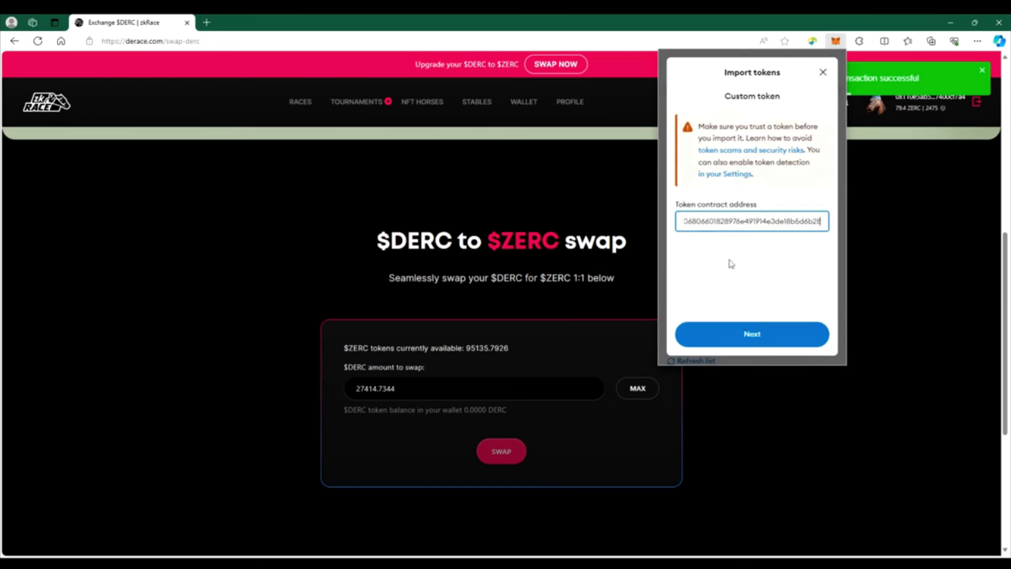
double_click(813, 221)
scroll(742, 253, down, 1)
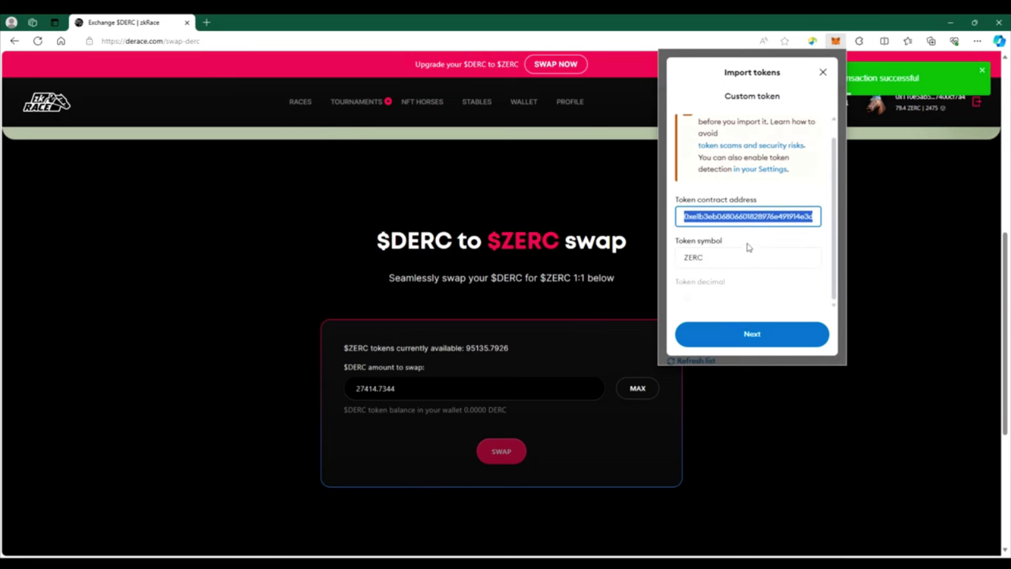
click(730, 336)
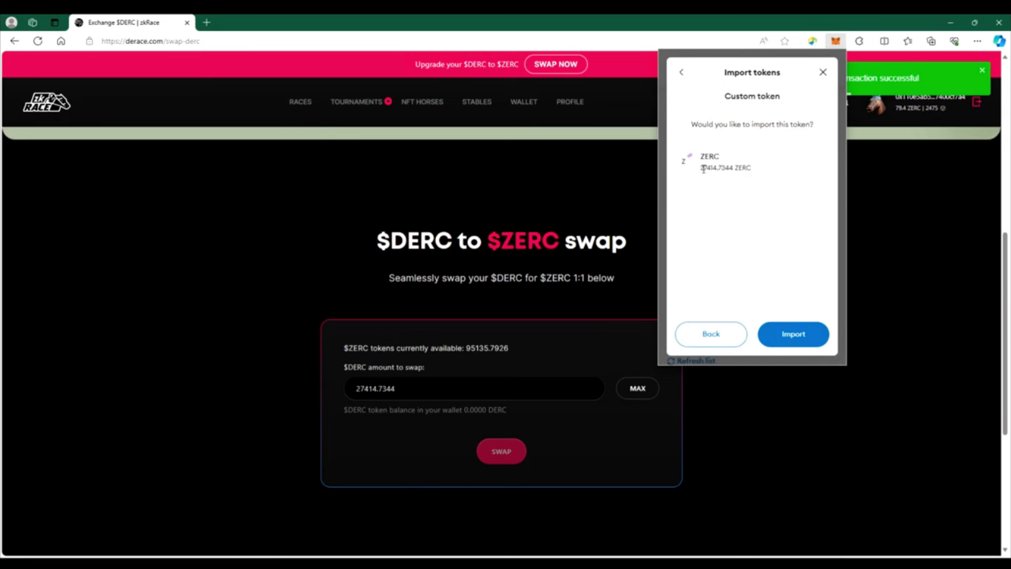
click(776, 347)
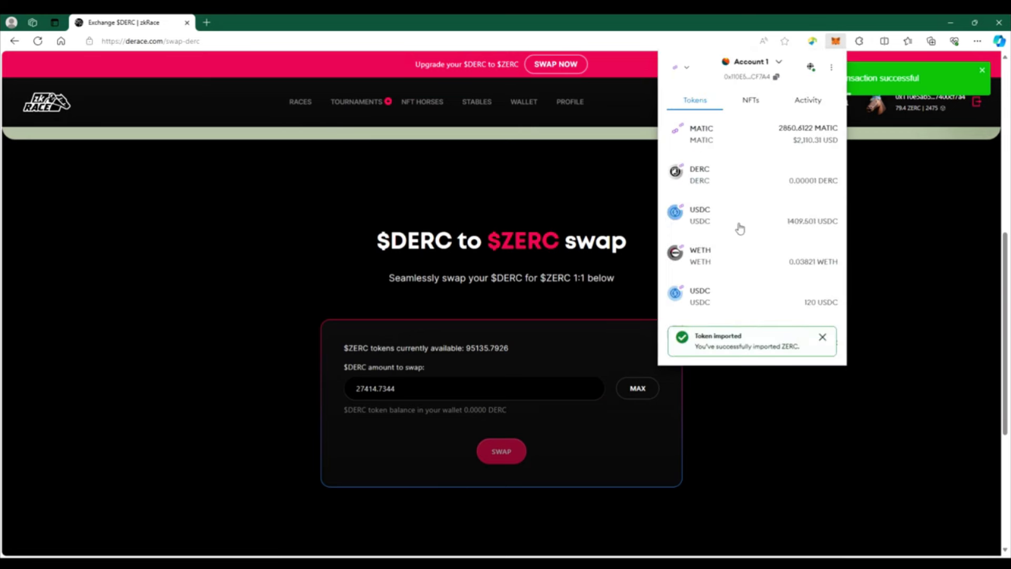
scroll(740, 227, down, 3)
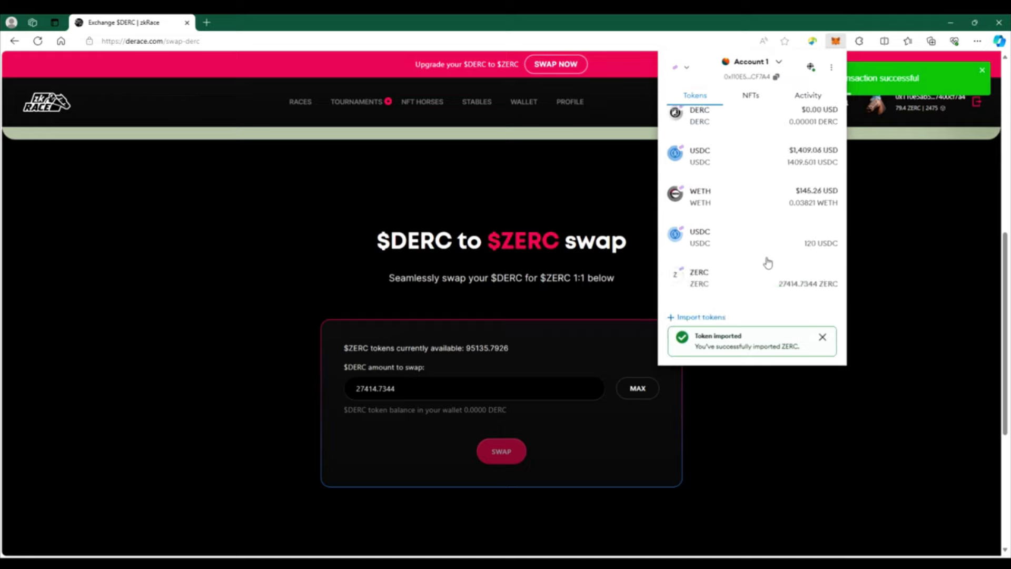
click(822, 337)
click(688, 384)
Go to the $ZERC page's Liquid Love staking panel and enter 22500 as the stake amount.
scroll(688, 384, up, 5)
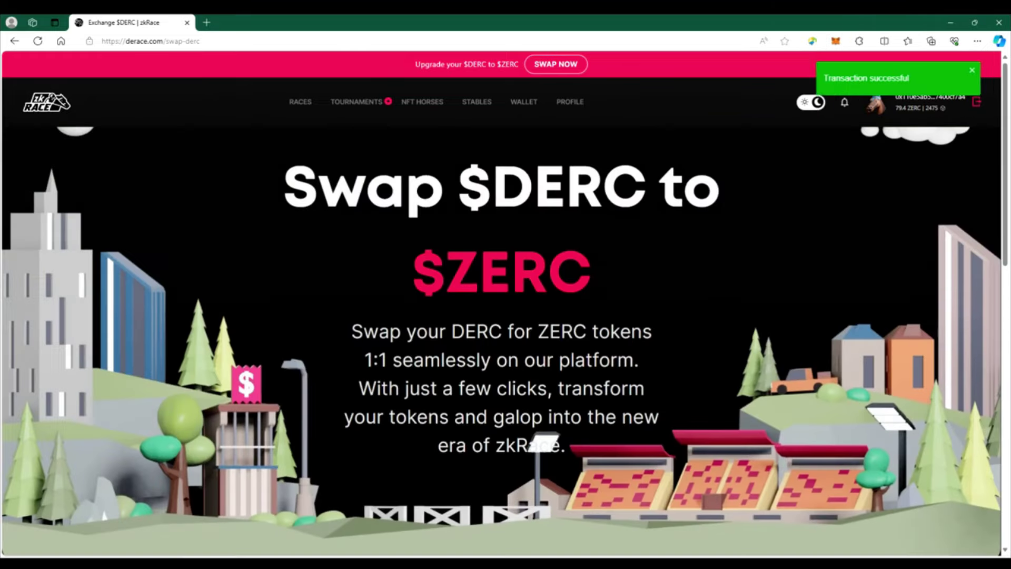
scroll(350, 192, down, 10)
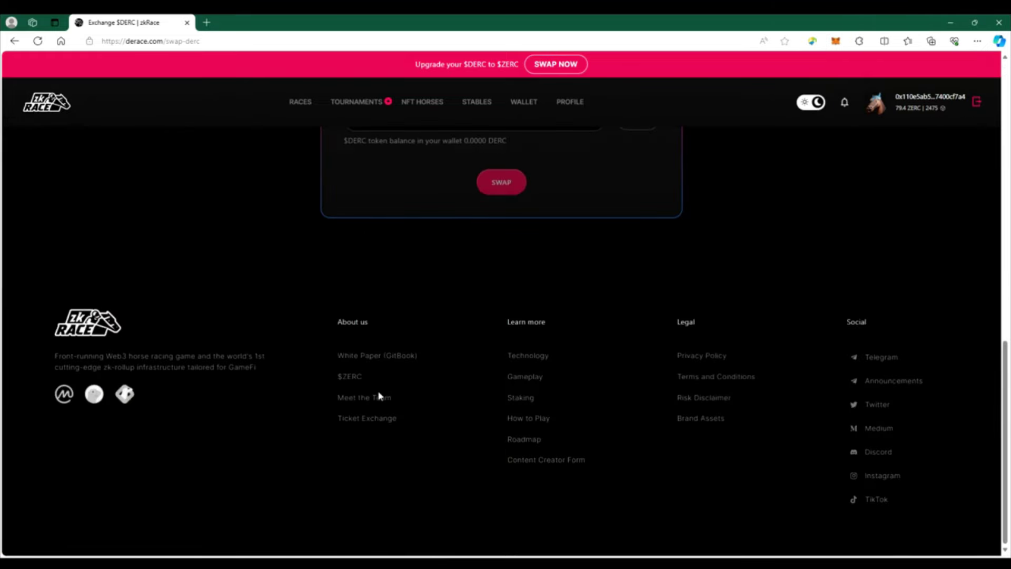
click(349, 377)
scroll(440, 294, down, 10)
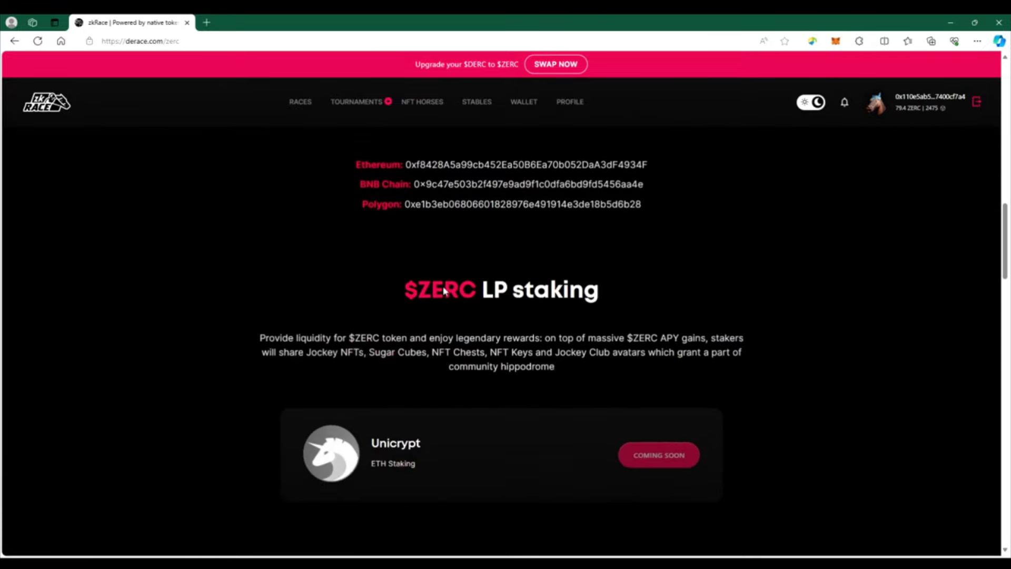
scroll(443, 290, down, 12)
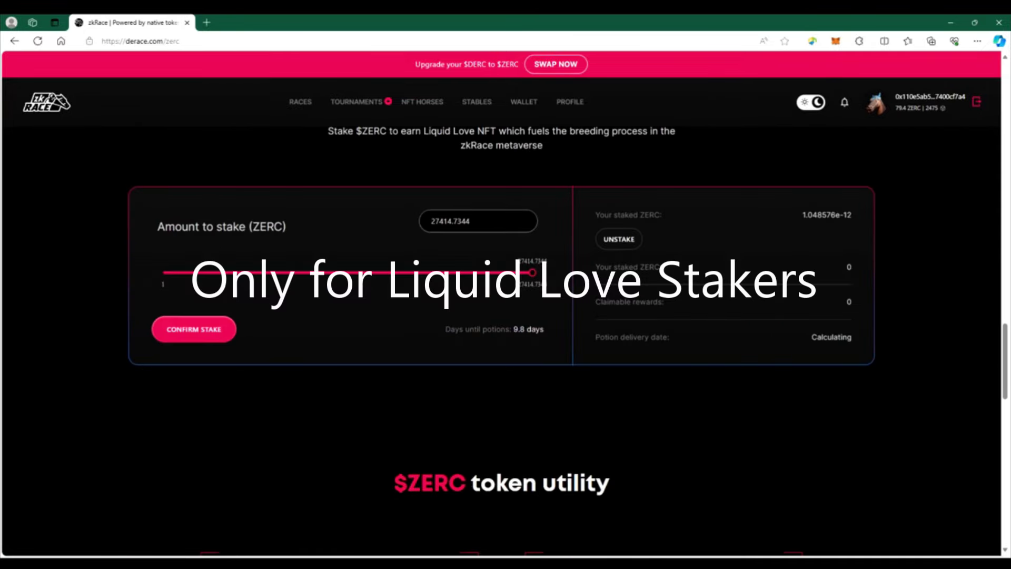
drag(470, 221, 258, 216)
text(22500)
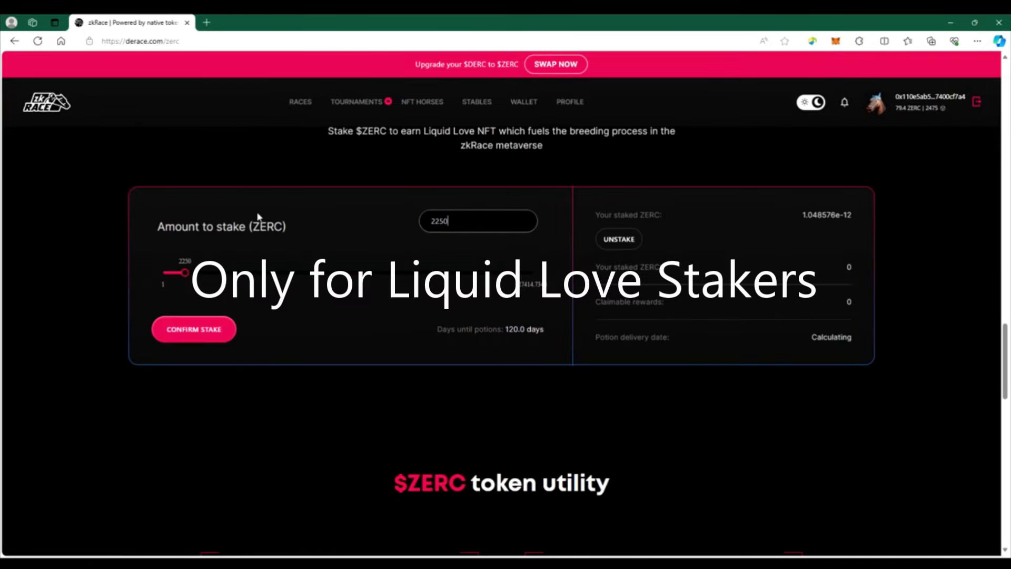
Submit the 22500 ZERC stake, approve a 22500 ZERC spending cap, and confirm staking in MetaMask.
click(187, 331)
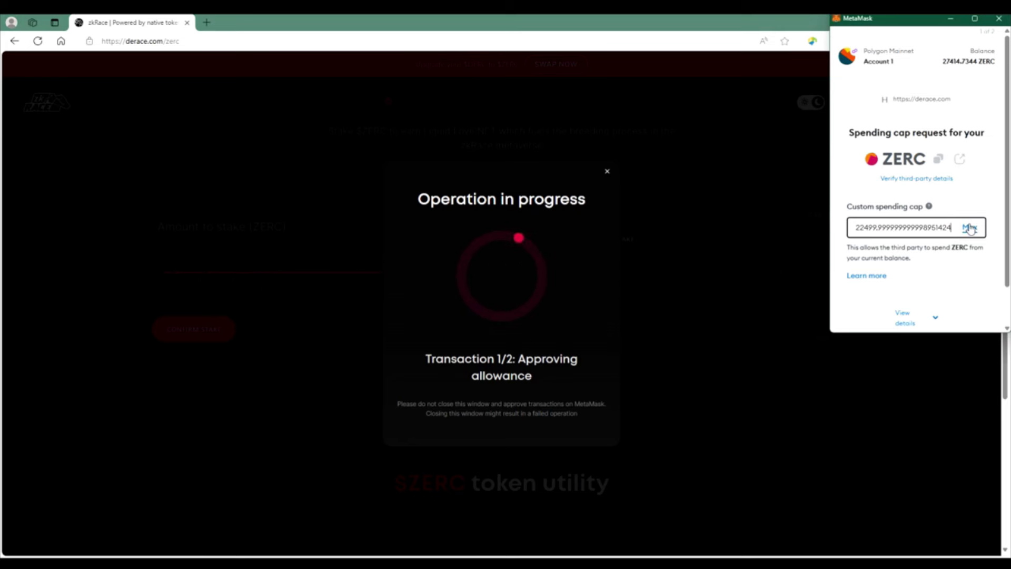
triple_click(869, 225)
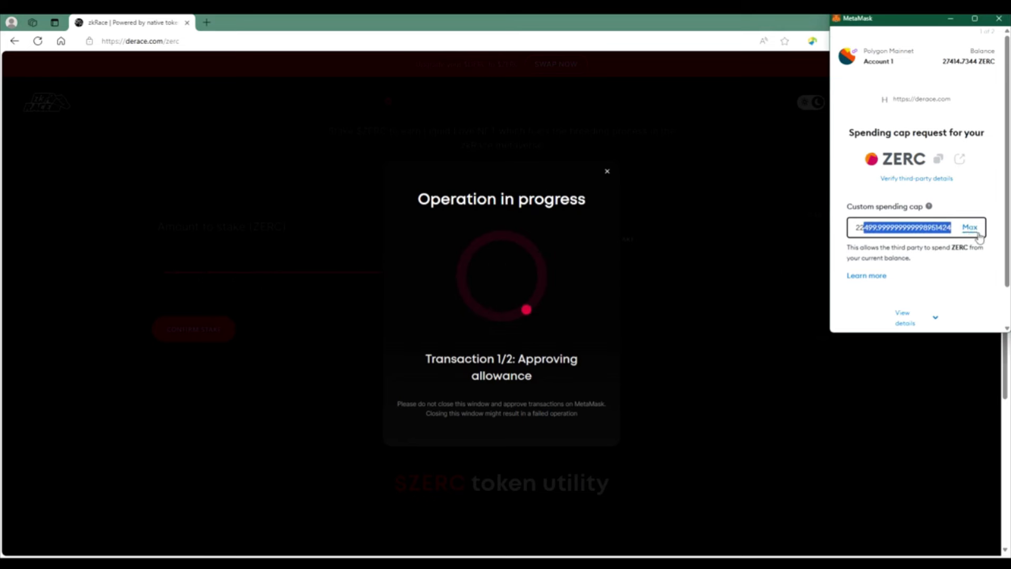
text(22500)
scroll(948, 266, down, 3)
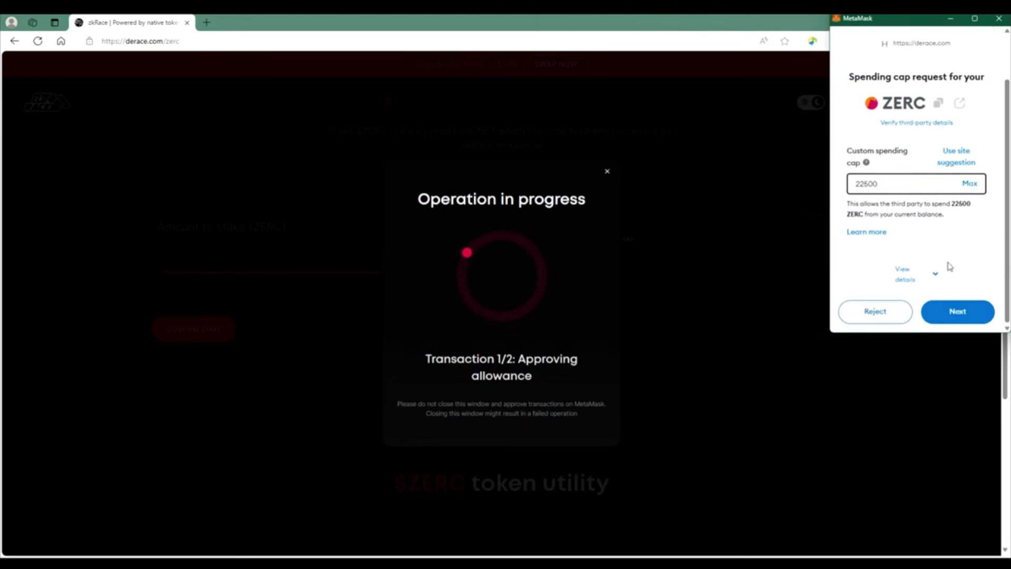
click(958, 320)
click(960, 321)
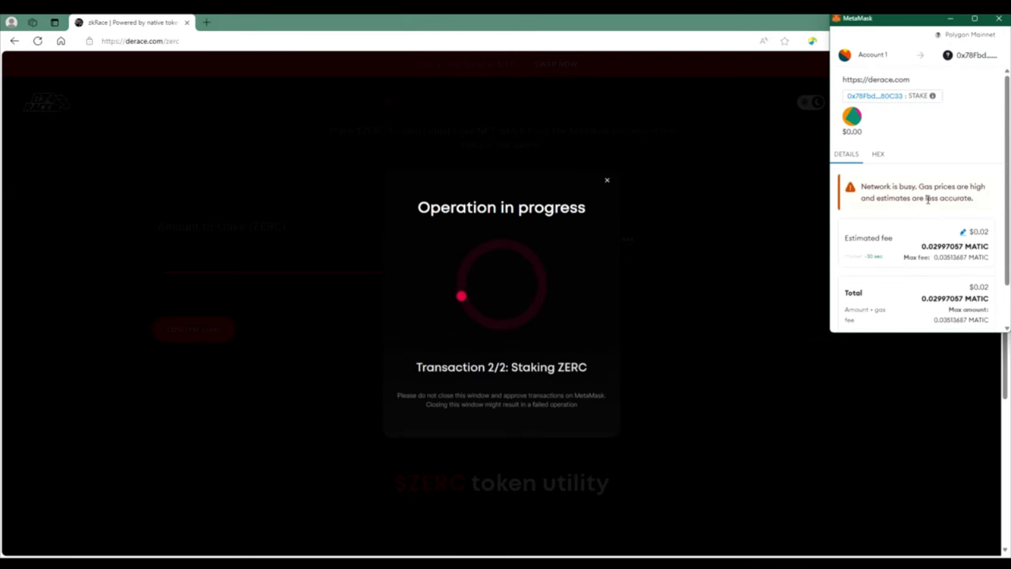
scroll(929, 225, down, 1)
scroll(929, 225, down, 1)
click(957, 314)
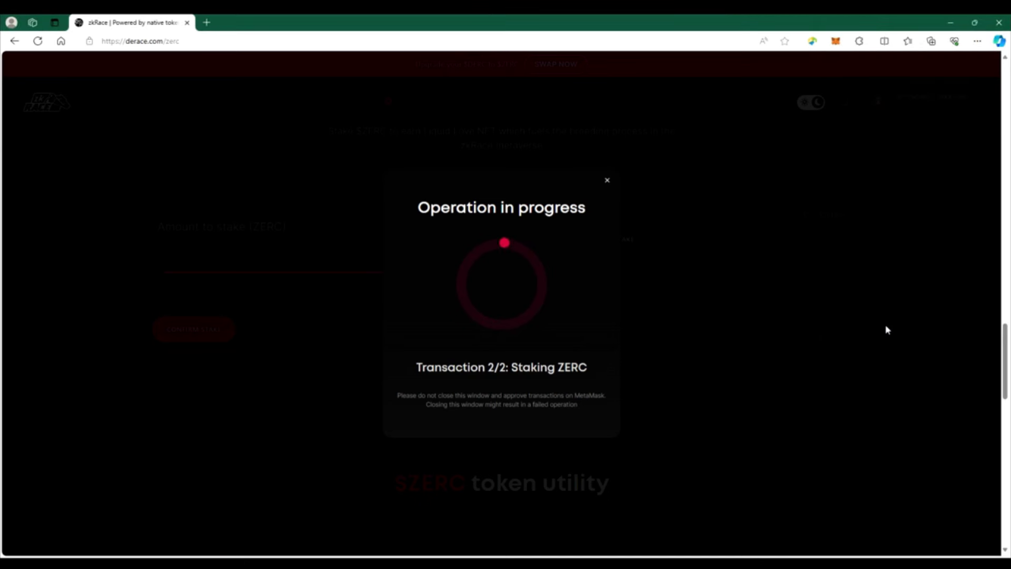